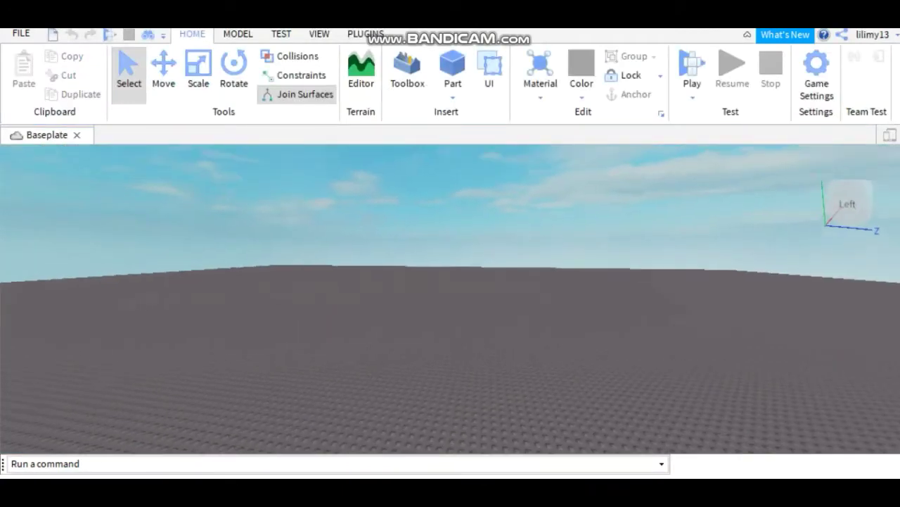
Step: Open the Load Character plugin and load the avatar by replacing AlreadyPro with the account's own username
left_click(365, 34)
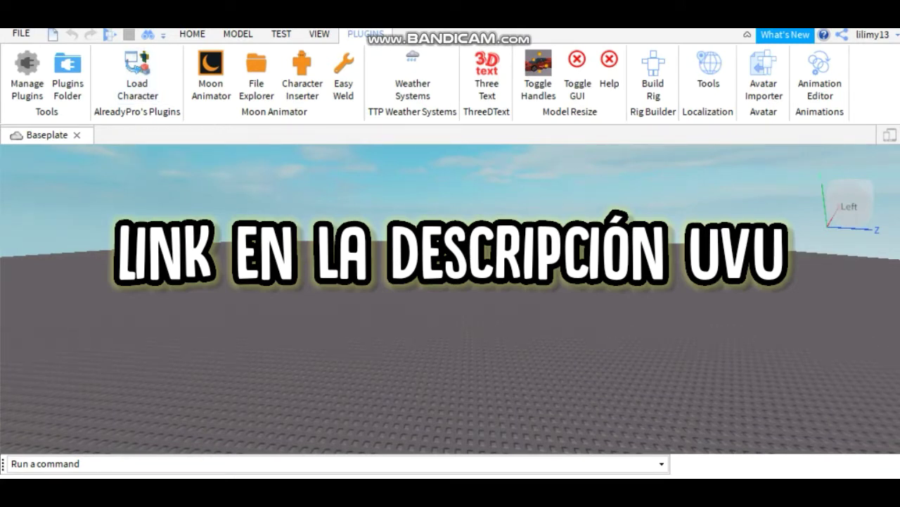
left_click(137, 75)
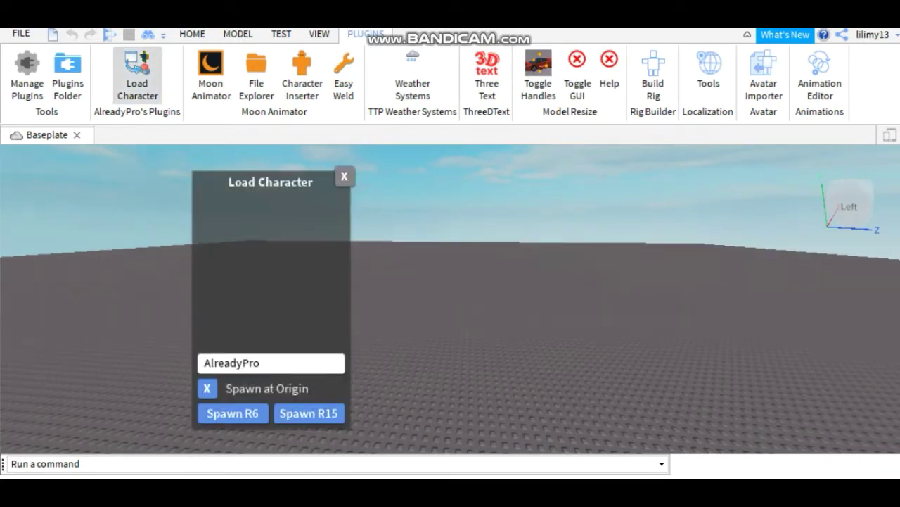
key("BackSpace")
key("BackSpace")
key("BackSpace")
key("BackSpace")
key("BackSpace")
key("BackSpace")
key("BackSpace")
key("BackSpace")
key("BackSpace")
key("BackSpace")
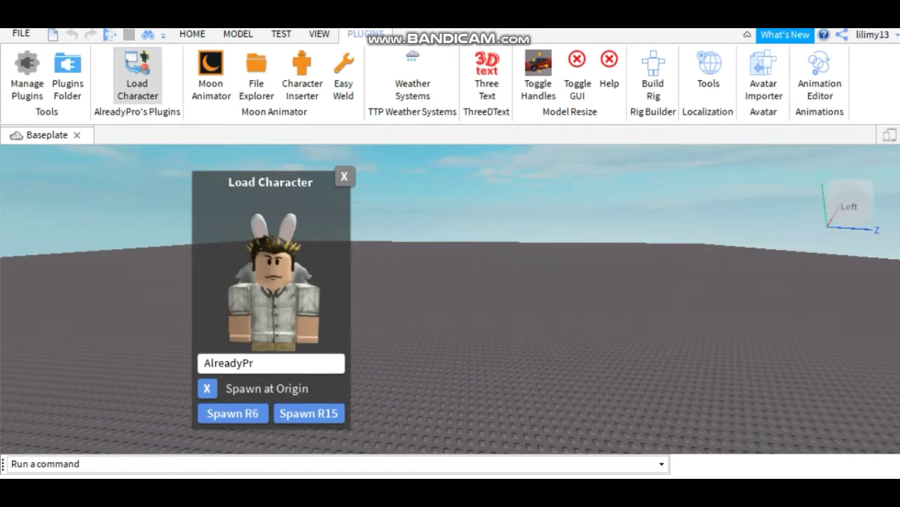
type("lilimy13")
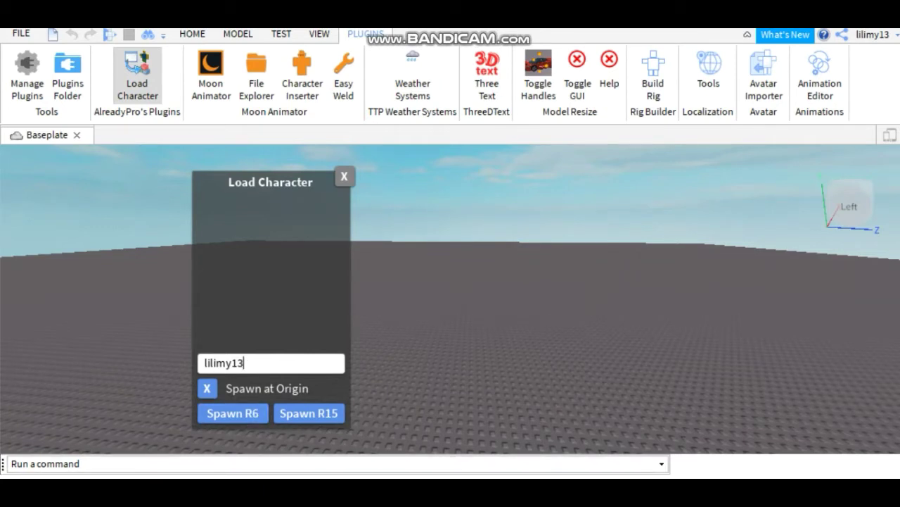
key("Return")
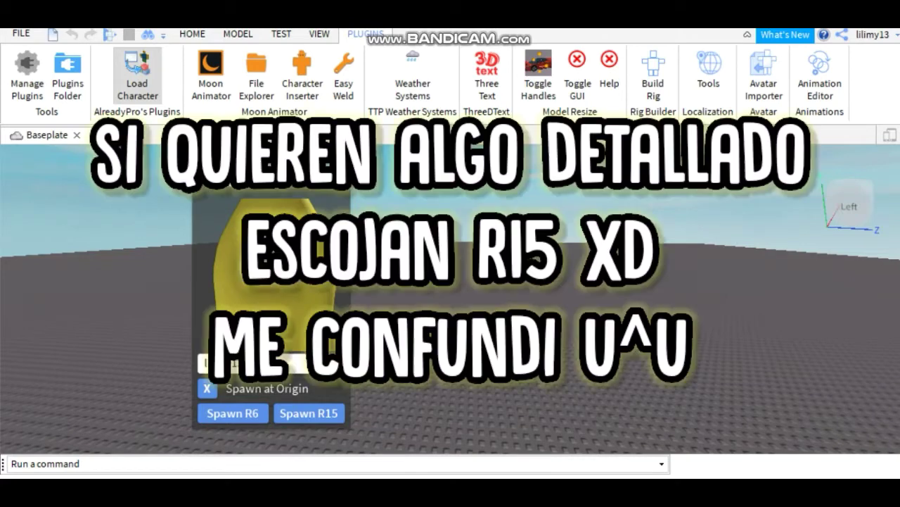
Step: Spawn the loaded avatar on the baseplate and close the Load Character window
right_click_drag(493, 316, 507, 352)
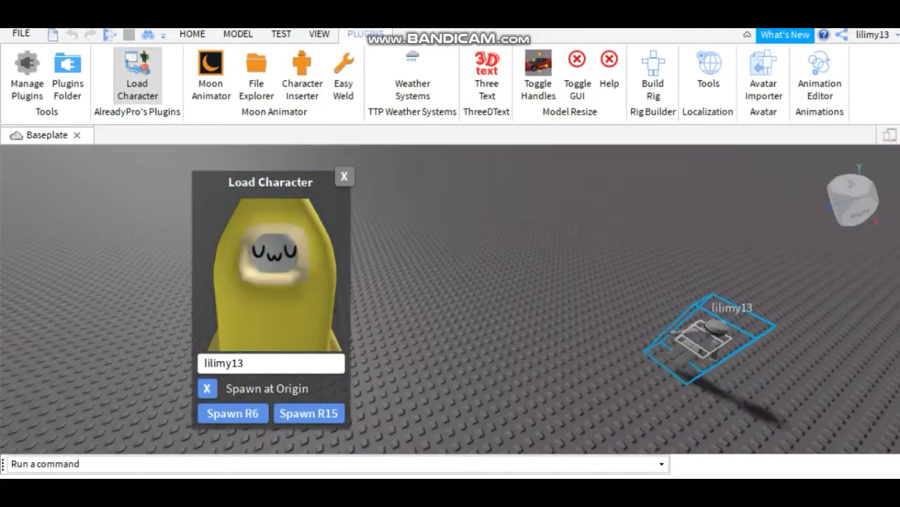
right_click(459, 352)
left_click(443, 345)
left_click(443, 345)
right_click_drag(443, 344, 594, 331)
right_click_drag(432, 302, 401, 306)
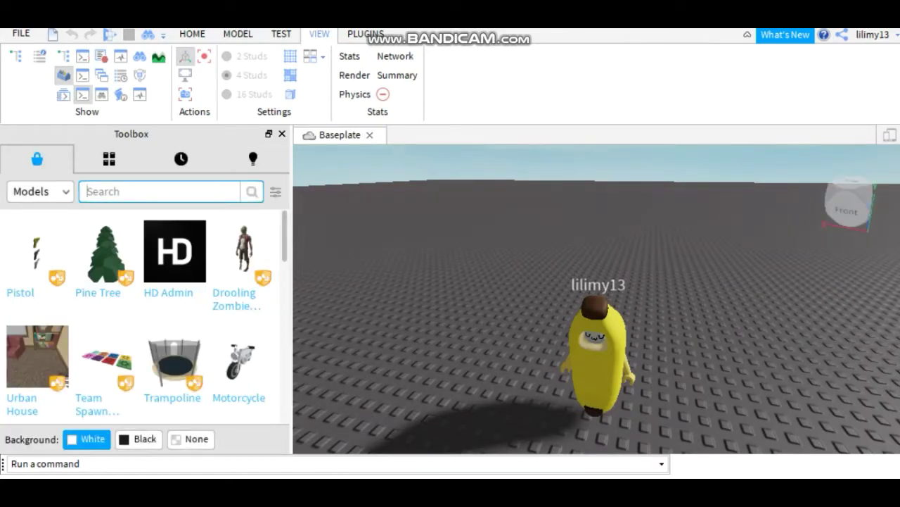
Step: Search the Toolbox models for "aesthetic"
type("aes")
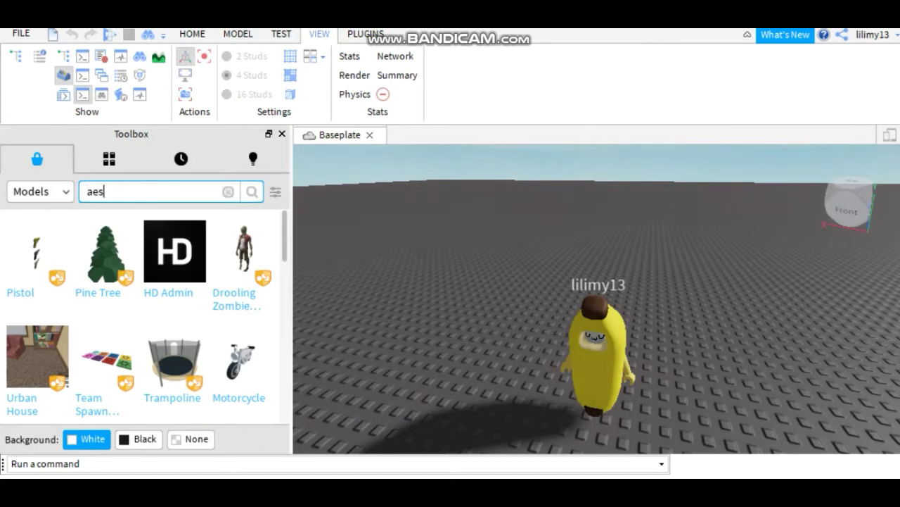
type("thetic")
key("Return")
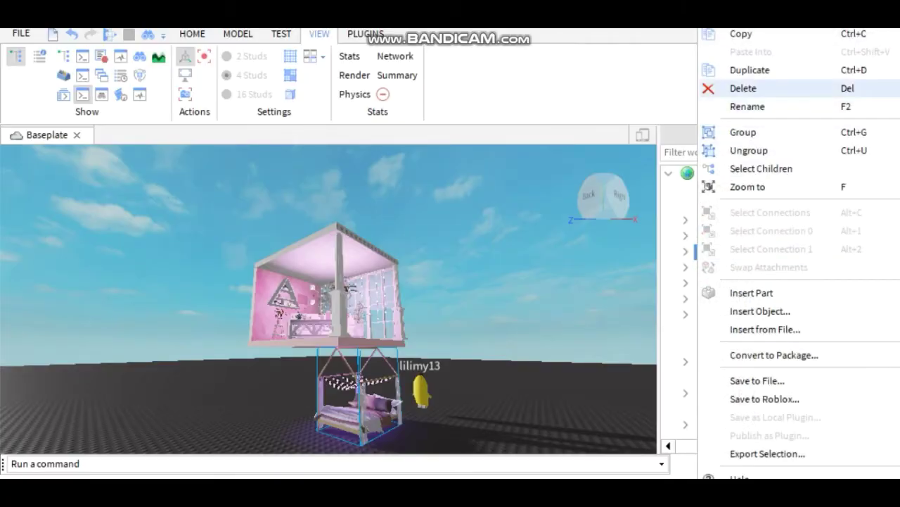
Step: Delete the unwanted bed models from the Workspace
left_click(743, 88)
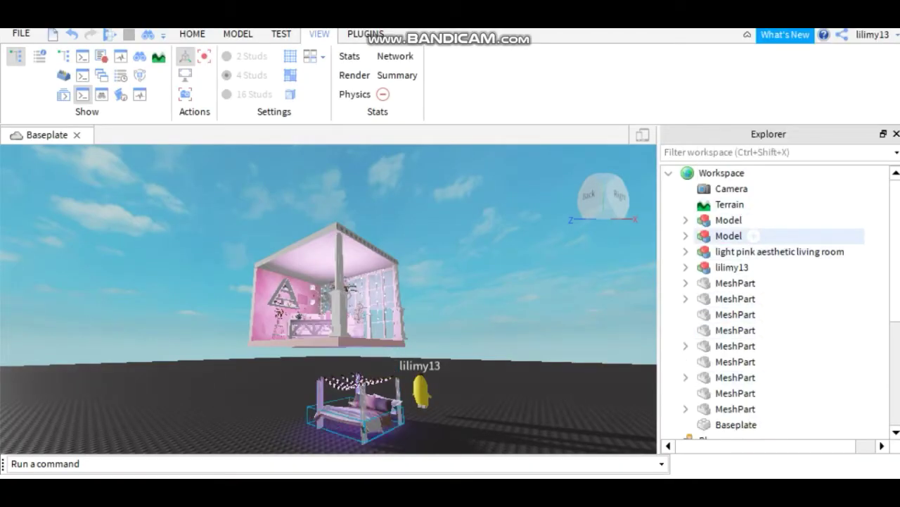
left_click(703, 236)
right_click(703, 236)
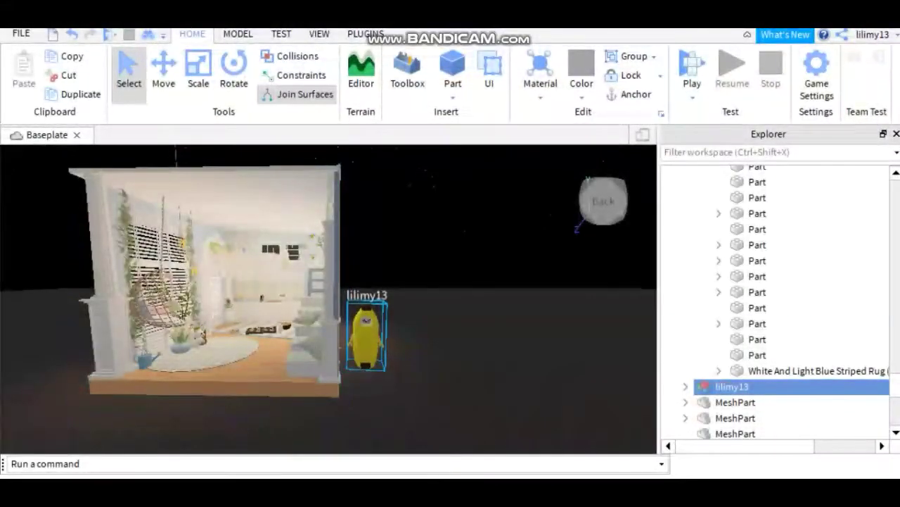
Step: Rename the character model to a blank name so that no name tag floats above it
right_click(762, 386)
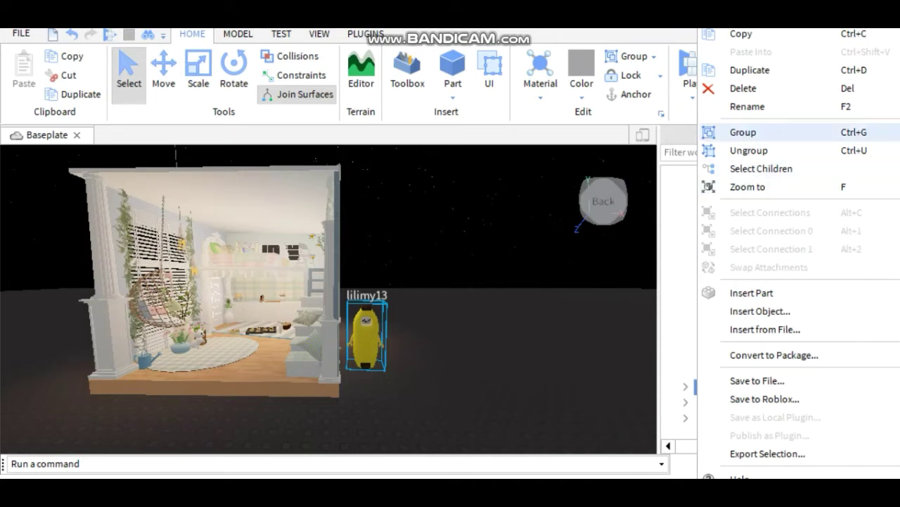
left_click(747, 107)
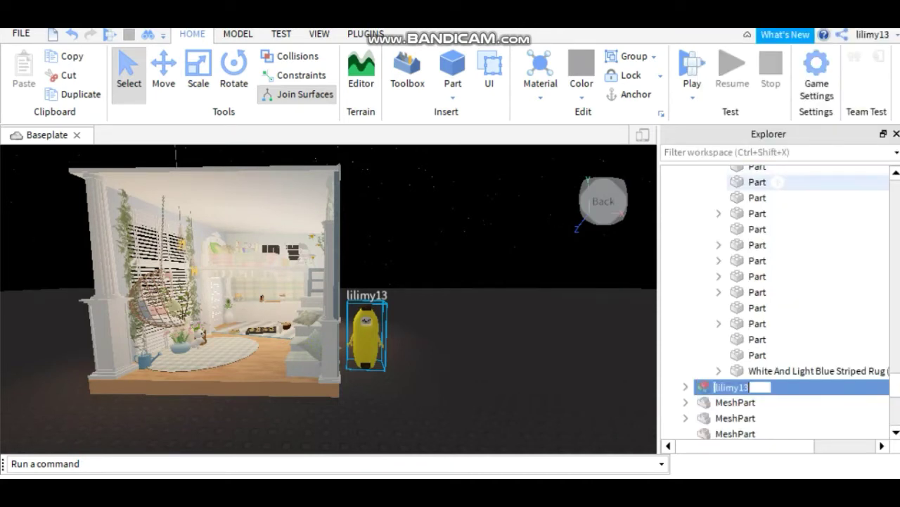
key("BackSpace")
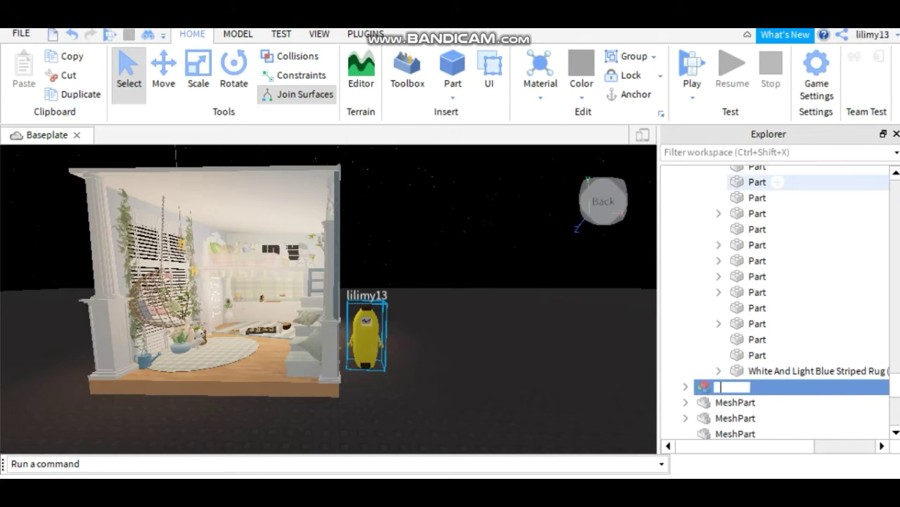
key("Return")
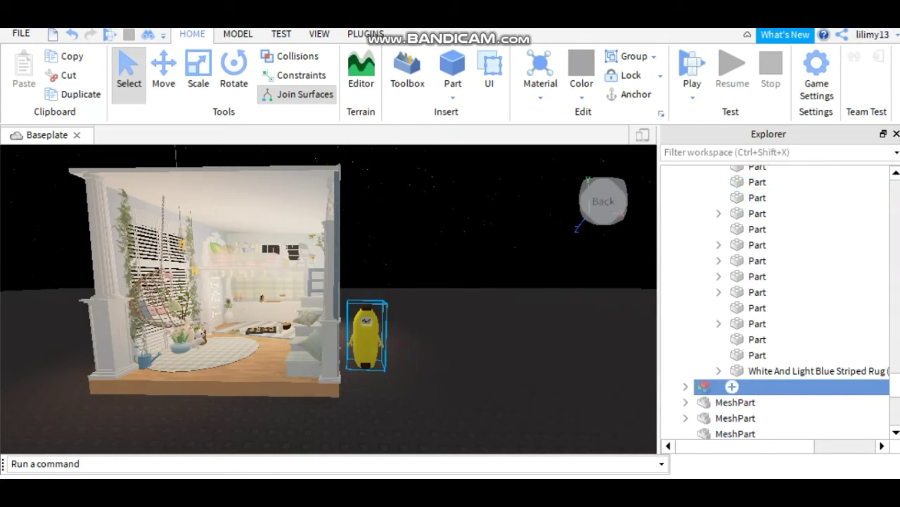
key("Escape")
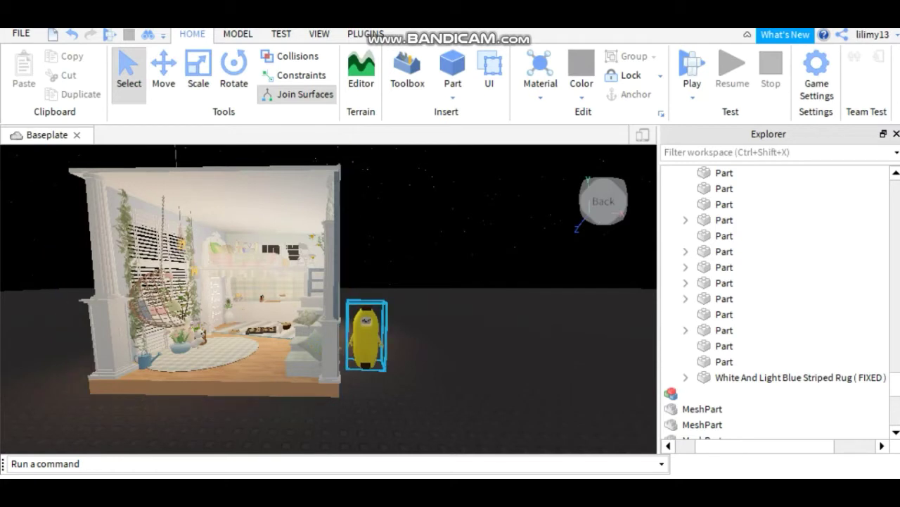
Step: Move the banana character from beside the house into the open front of the furnished room
left_click_drag(366, 336, 262, 325)
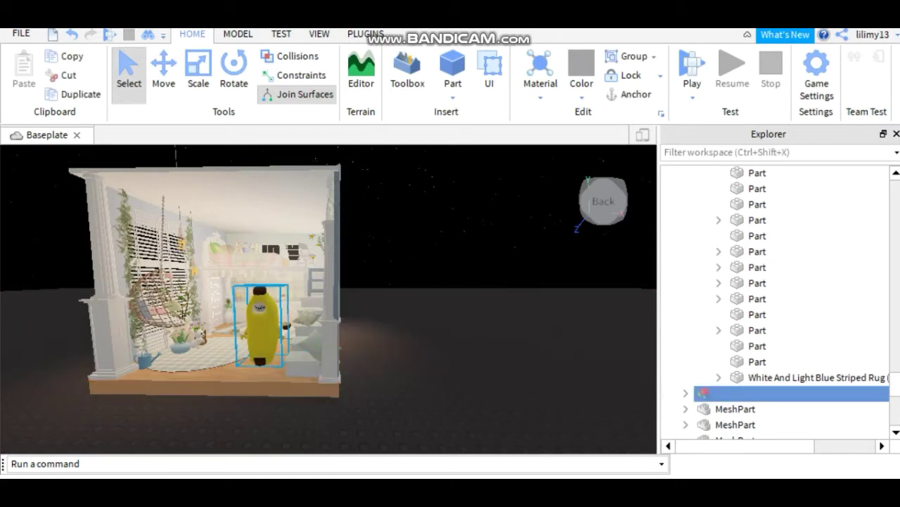
key("a")
key("w")
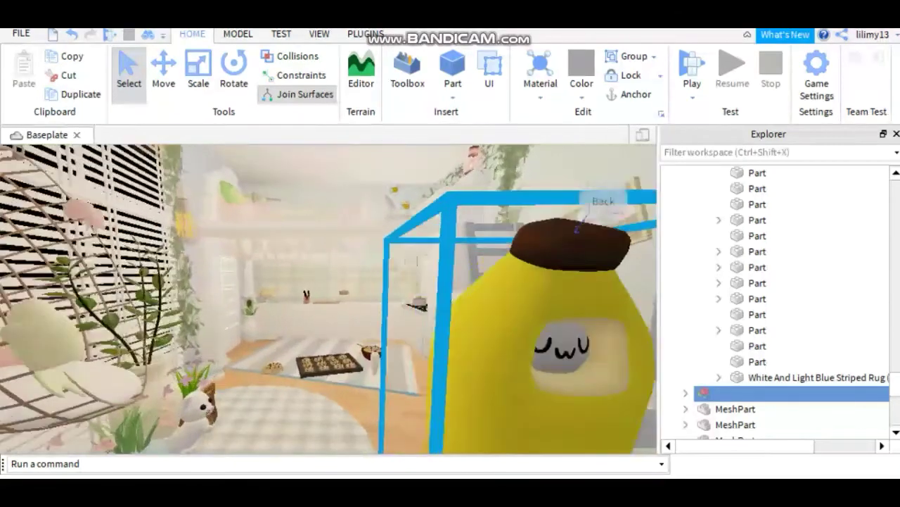
key("s")
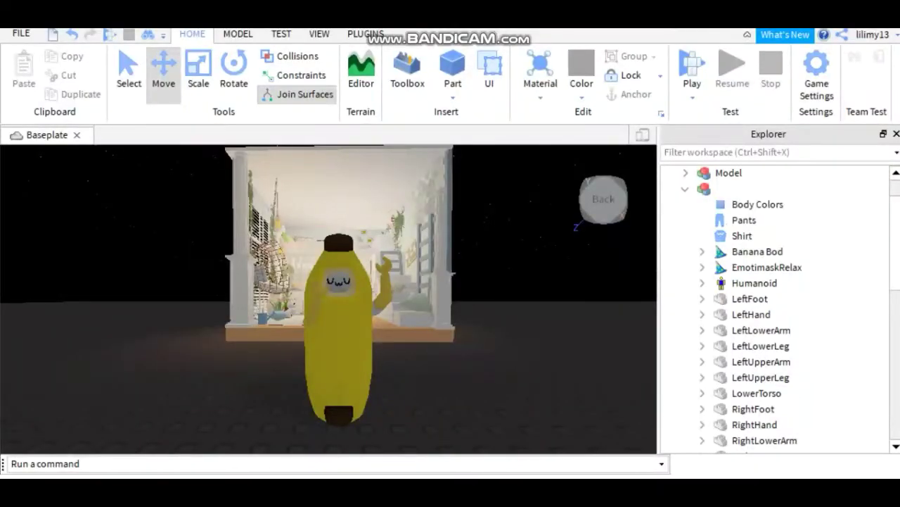
Step: Place the posed banana character inside the room at the hanging chair beside the window
right_click_drag(328, 299, 340, 314)
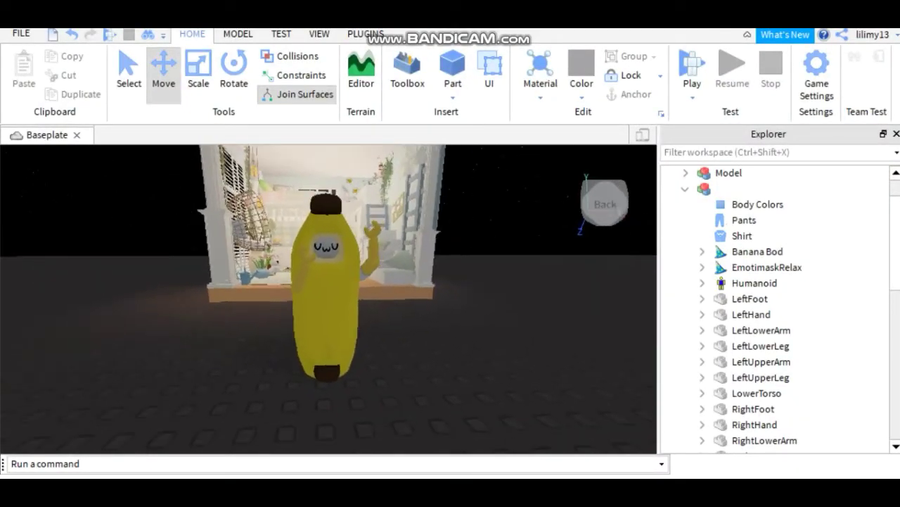
scroll(327, 299, "up", 1)
scroll(328, 299, "down", 2)
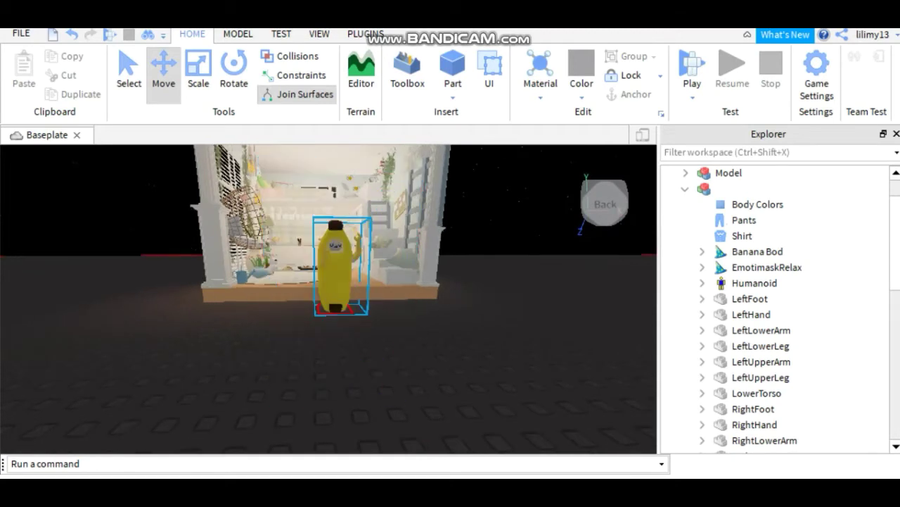
left_click(331, 285)
scroll(331, 285, "down", 3)
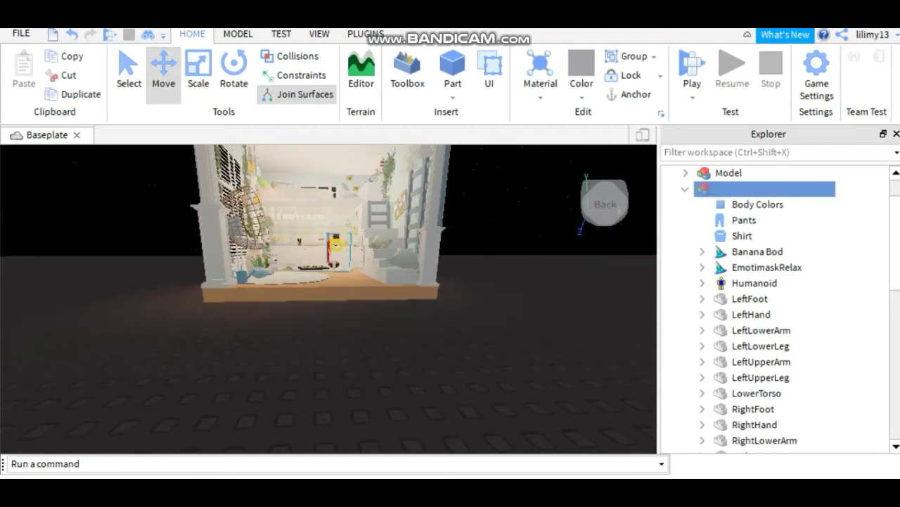
left_click_drag(335, 244, 319, 252)
right_click_drag(319, 252, 342, 252)
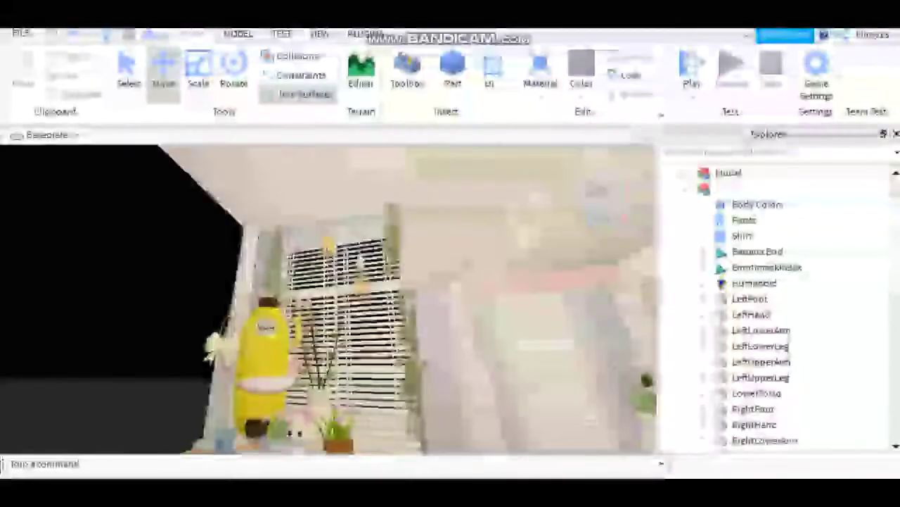
right_click_drag(328, 299, 329, 327)
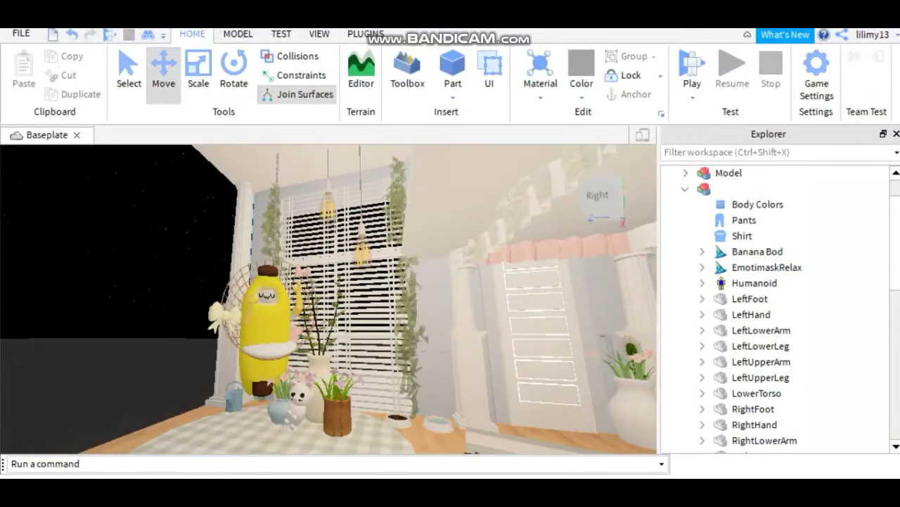
Step: Export the room Model and the unnamed character model together as the OBJ file "tutorial" in the Documentos gfx folder
scroll(760, 236, "up", 2)
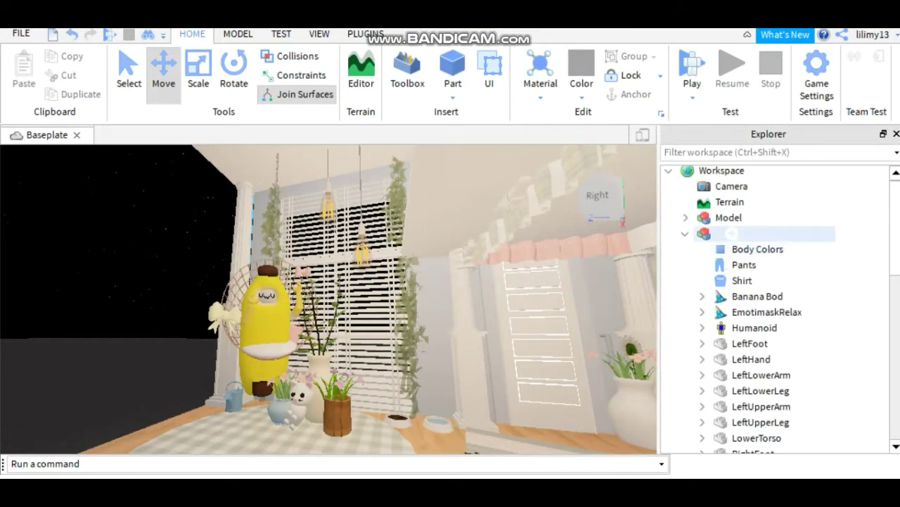
left_click(729, 217)
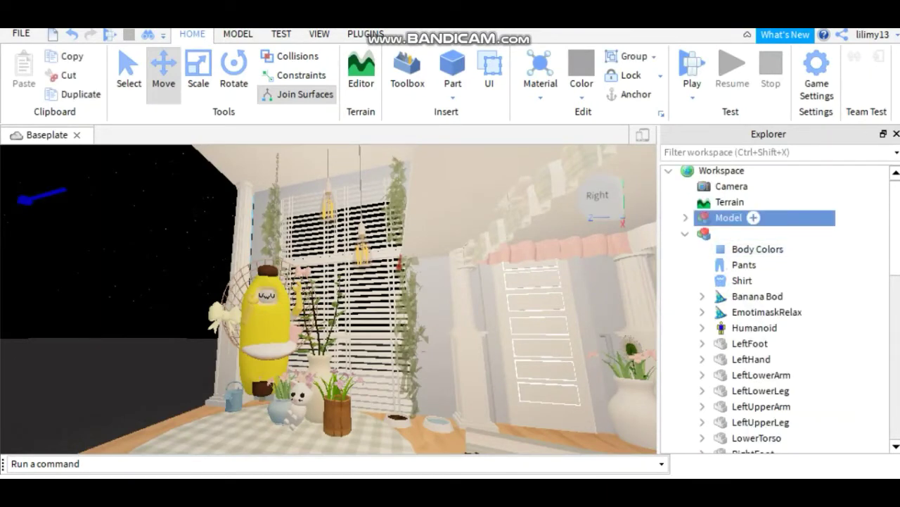
right_click(746, 217)
left_click(758, 249)
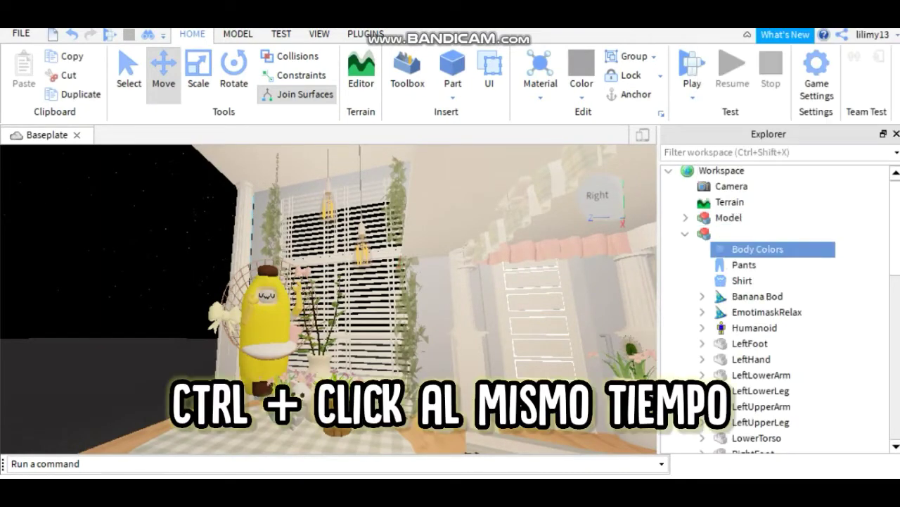
left_click(753, 217)
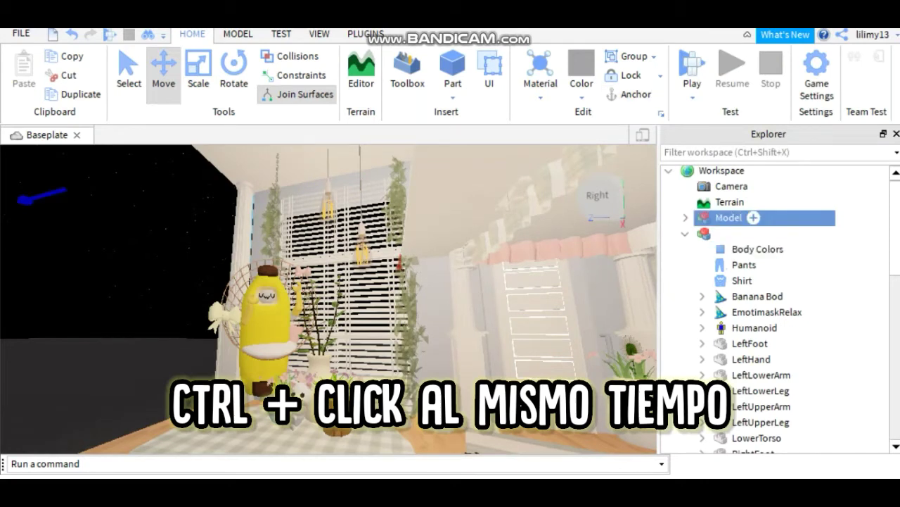
left_click(732, 233, "ctrl")
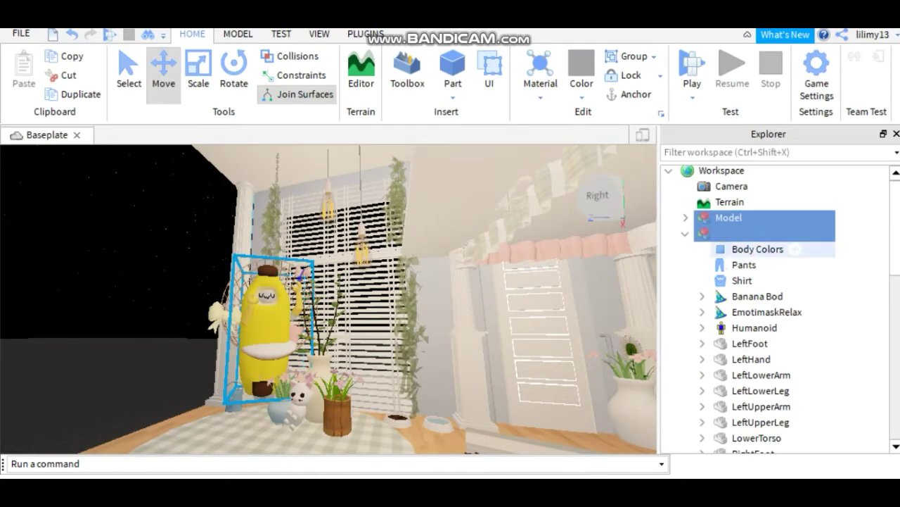
right_click(724, 233)
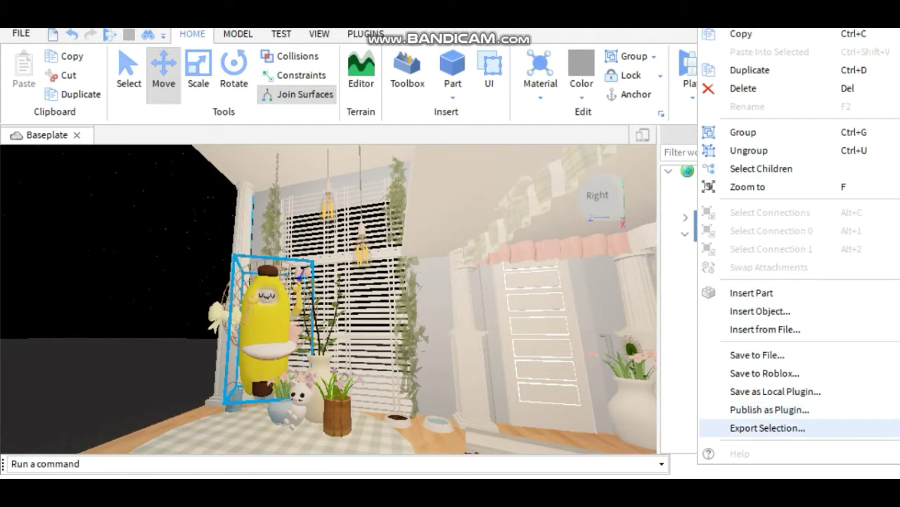
left_click(767, 427)
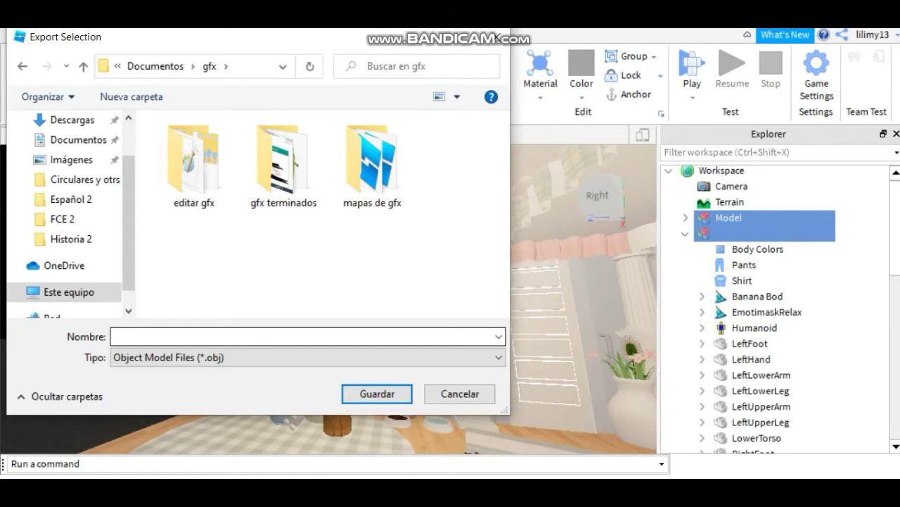
left_click(307, 336)
type("tutorial")
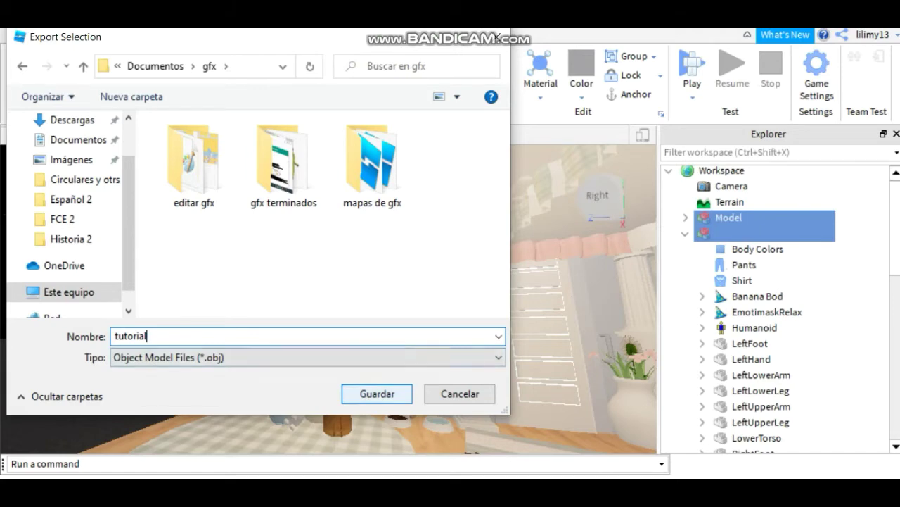
key("Return")
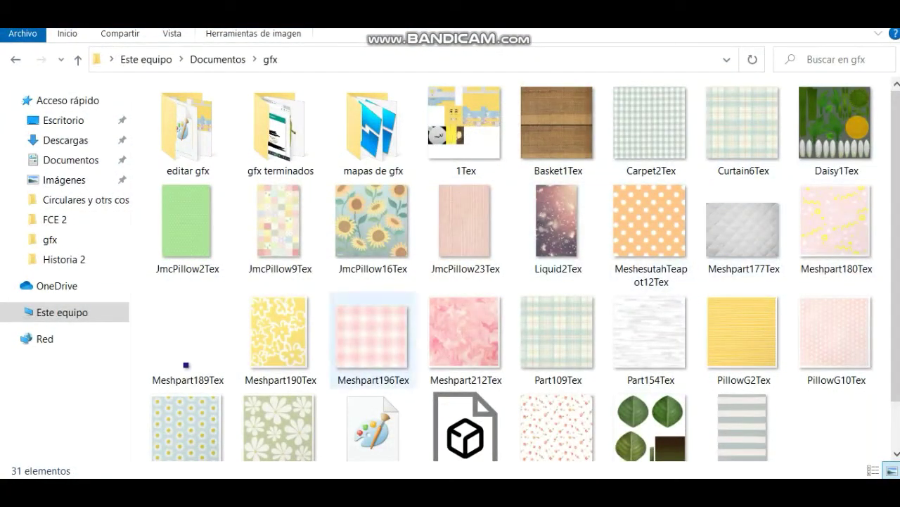
Step: Open the exported OBJ model from the gfx folder in the 3D viewer and inspect the character and room
scroll(445, 395, "down", 1)
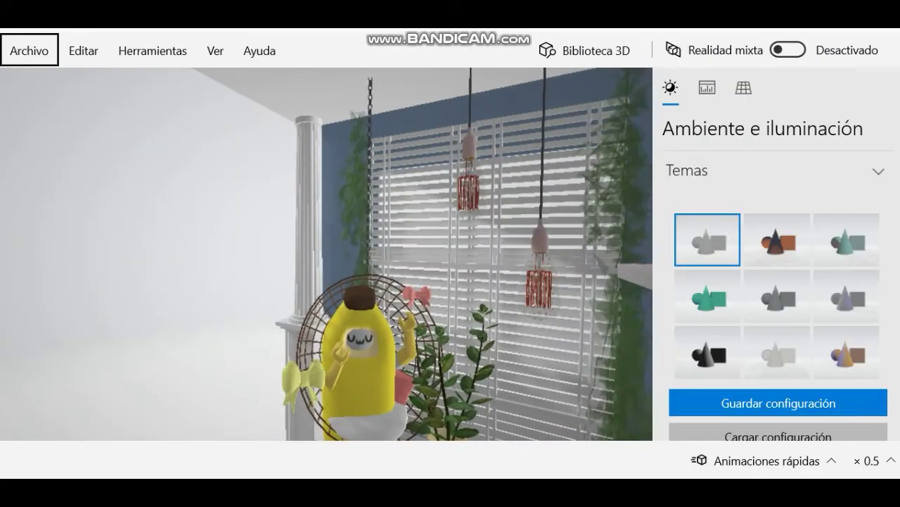
scroll(326, 253, "down", 10)
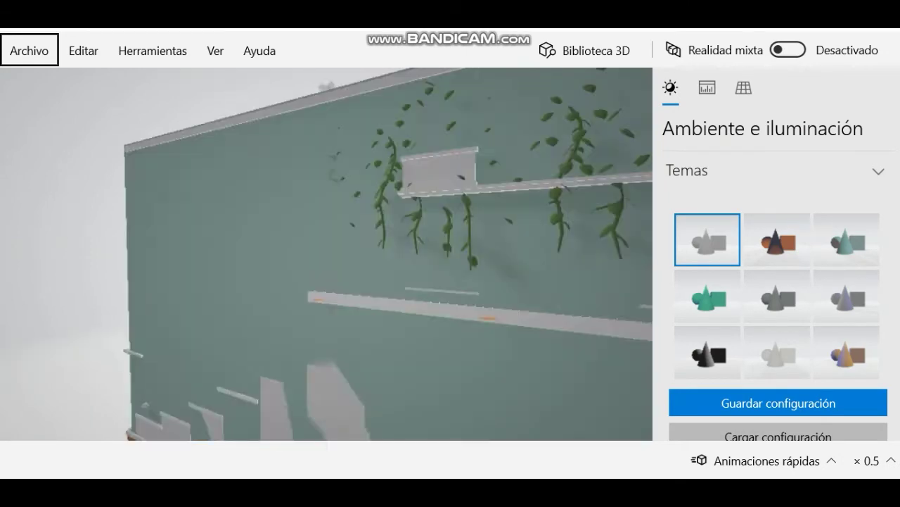
Step: Frame a side view through the green wall into the room, showing the banana character in the hanging chair beside the window
left_click(743, 88)
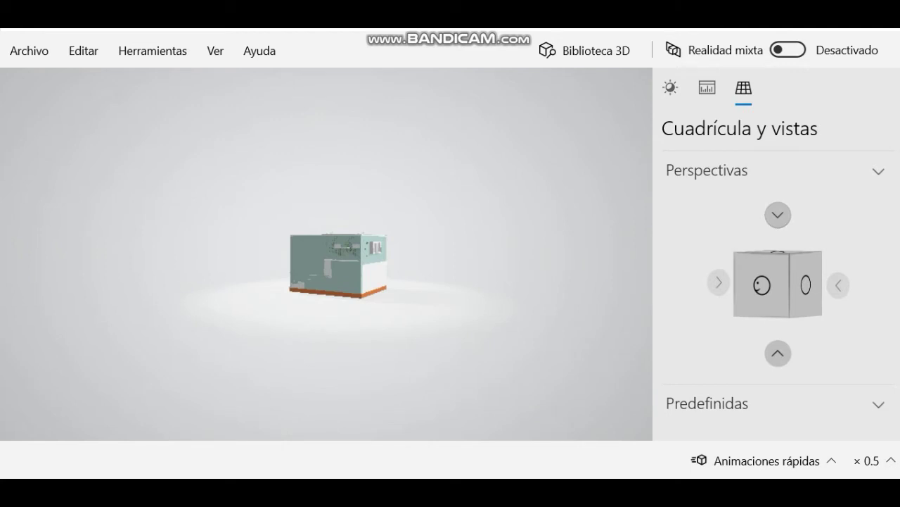
left_click(778, 214)
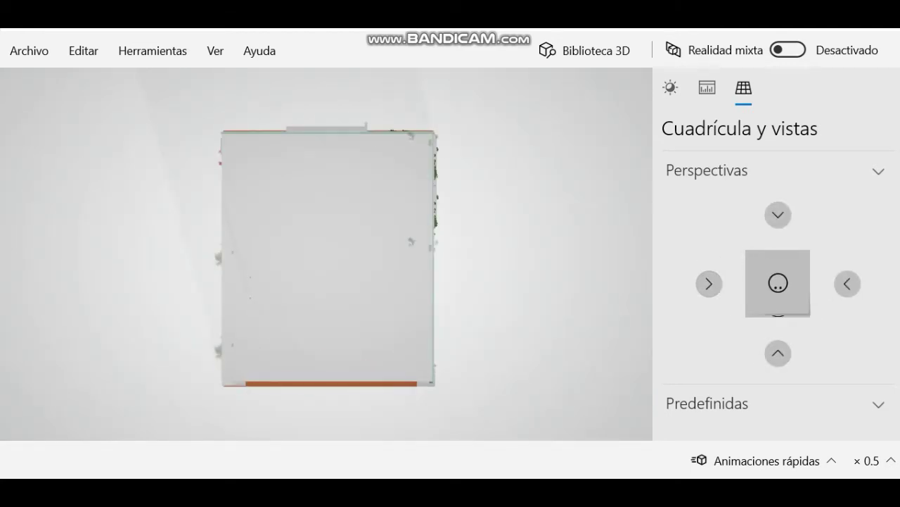
left_click(778, 353)
left_click(847, 284)
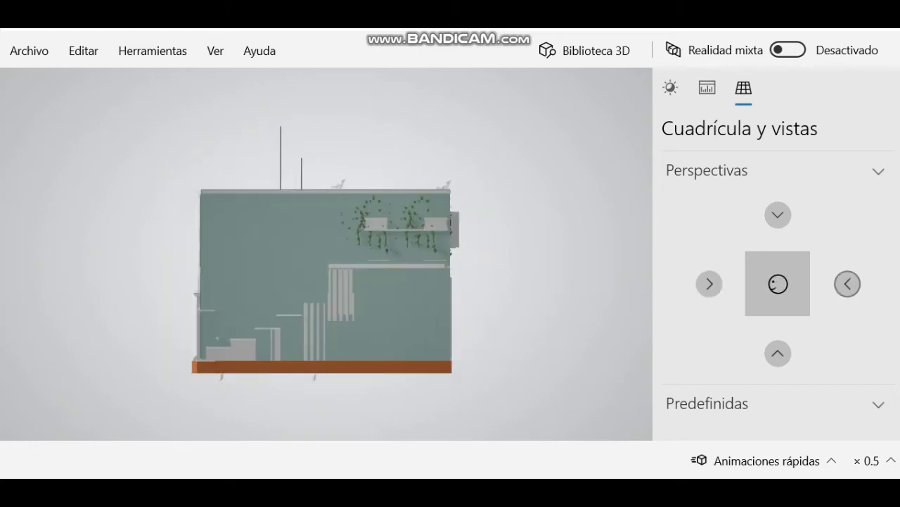
scroll(327, 254, "up", 5)
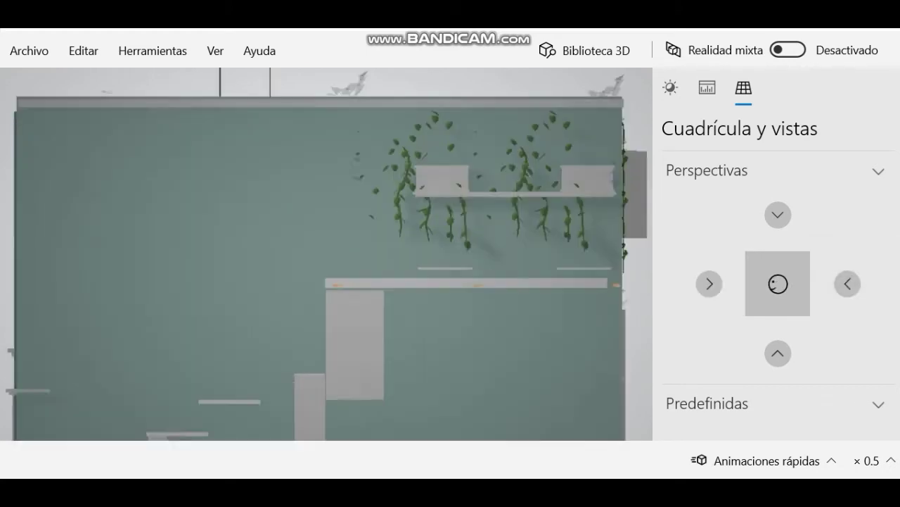
scroll(326, 254, "up", 2)
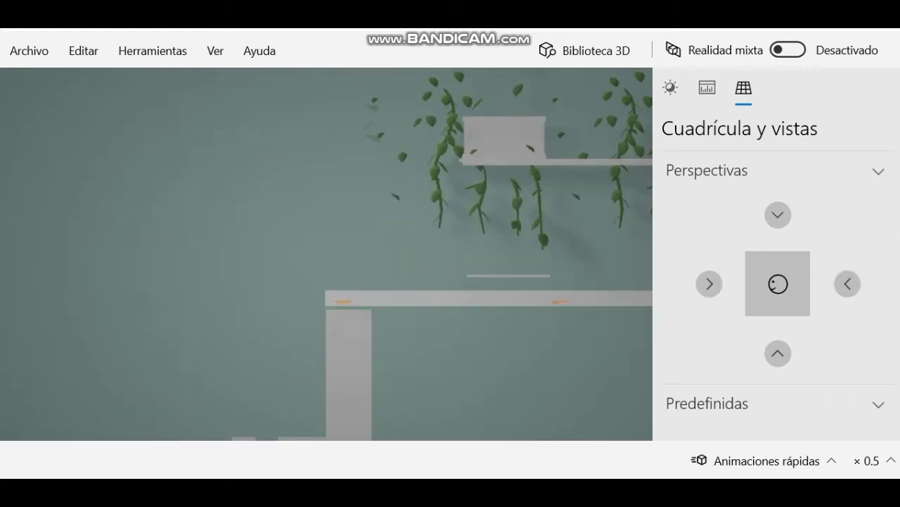
scroll(327, 253, "up", 5)
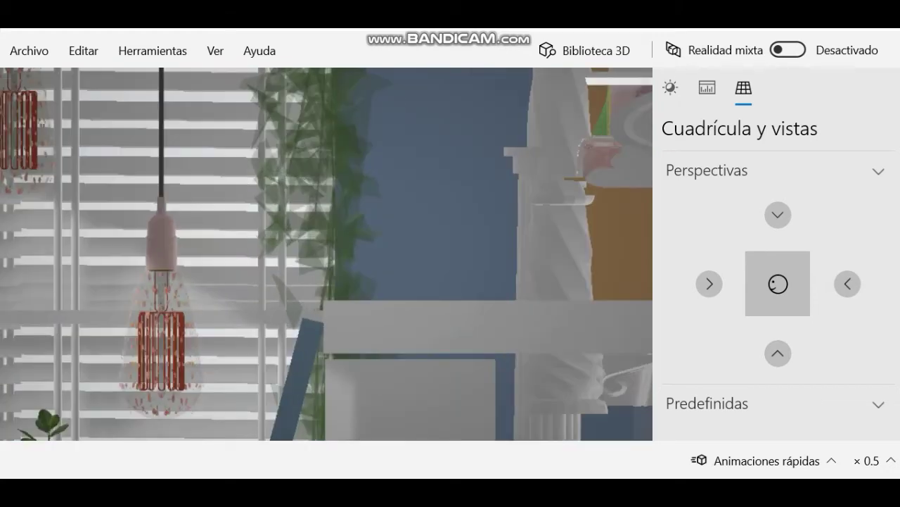
scroll(327, 254, "up", 3)
scroll(326, 254, "up", 2)
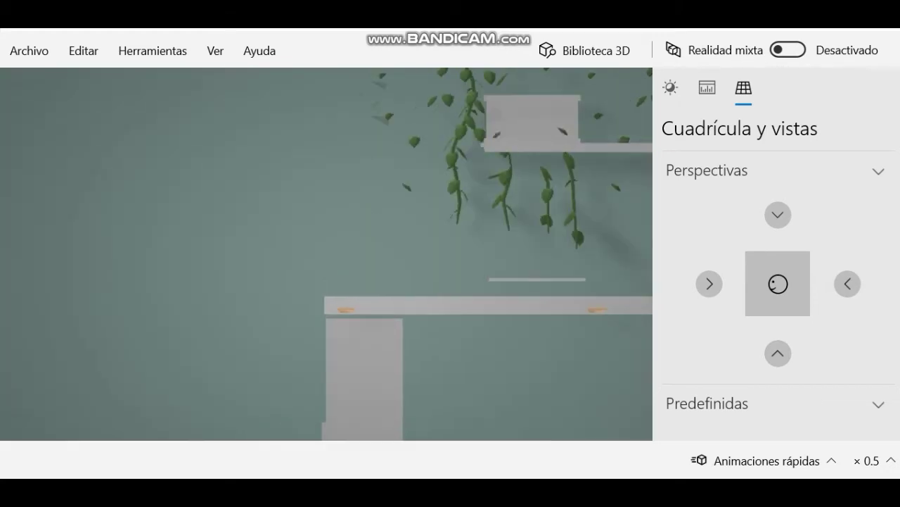
scroll(326, 254, "down", 3)
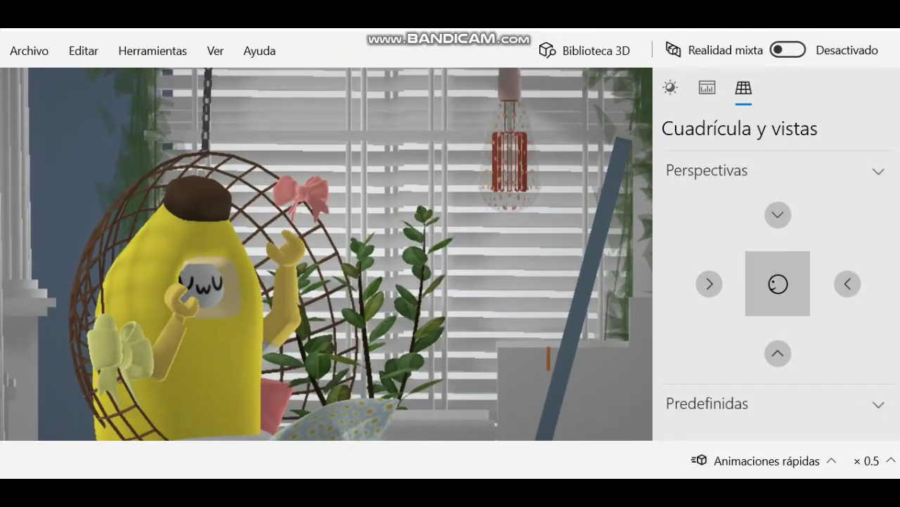
Step: Try several environment and lighting themes on the framed scene, including the green, grey, black and bright white ones
left_click(670, 87)
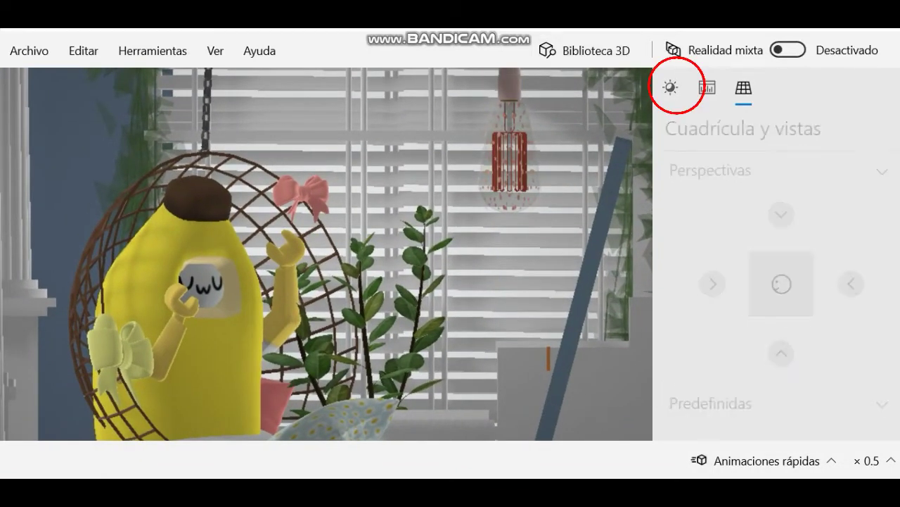
left_click(777, 240)
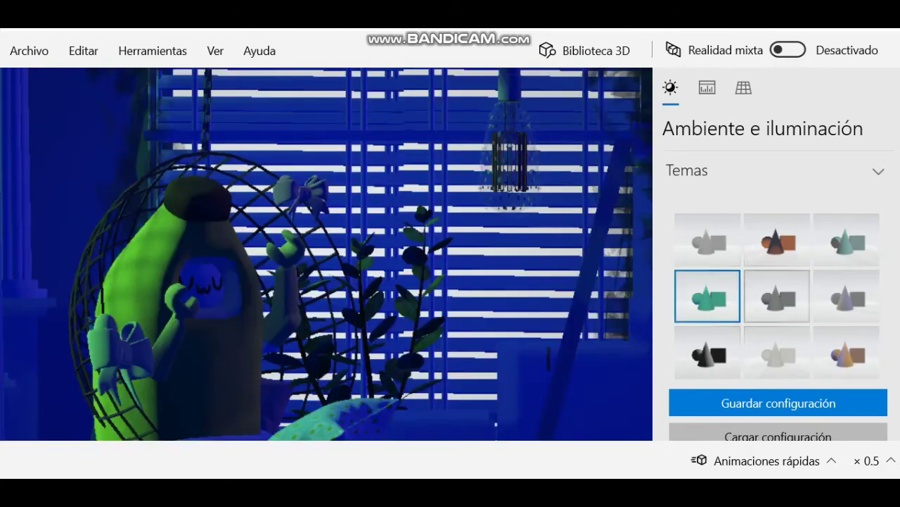
left_click(778, 297)
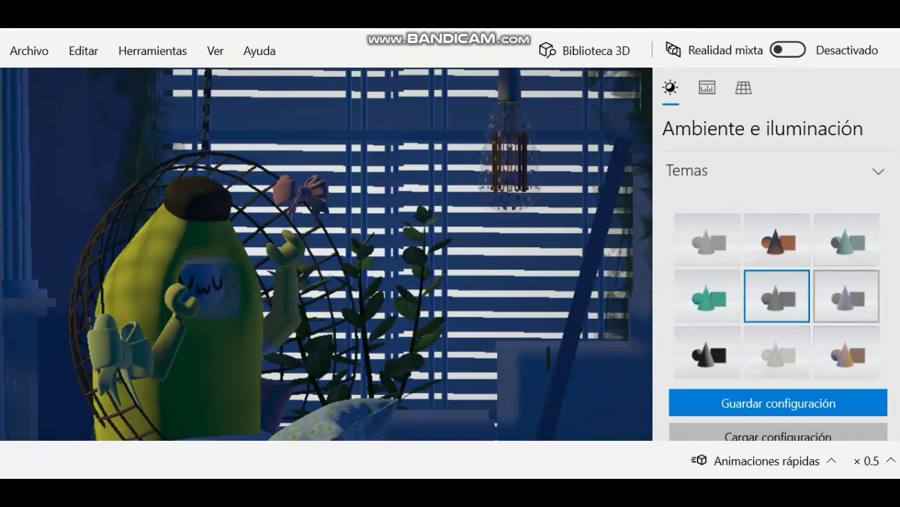
left_click(846, 295)
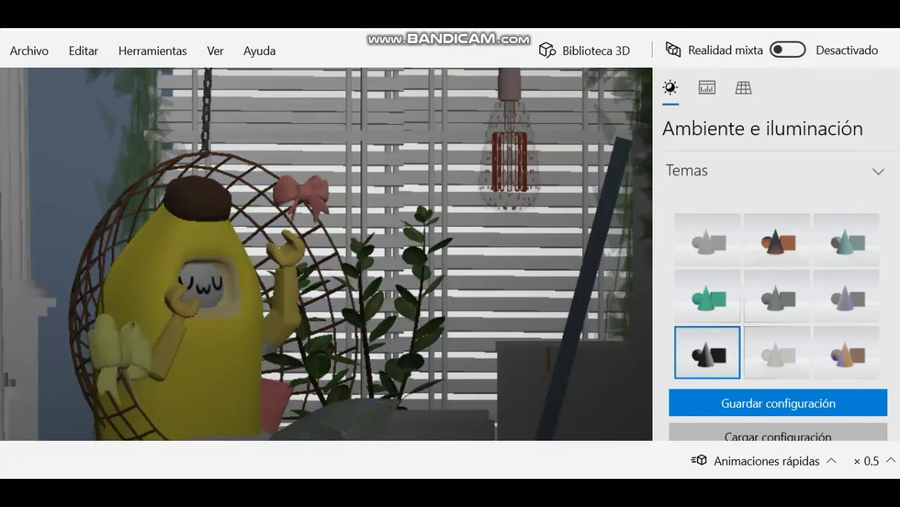
left_click(777, 352)
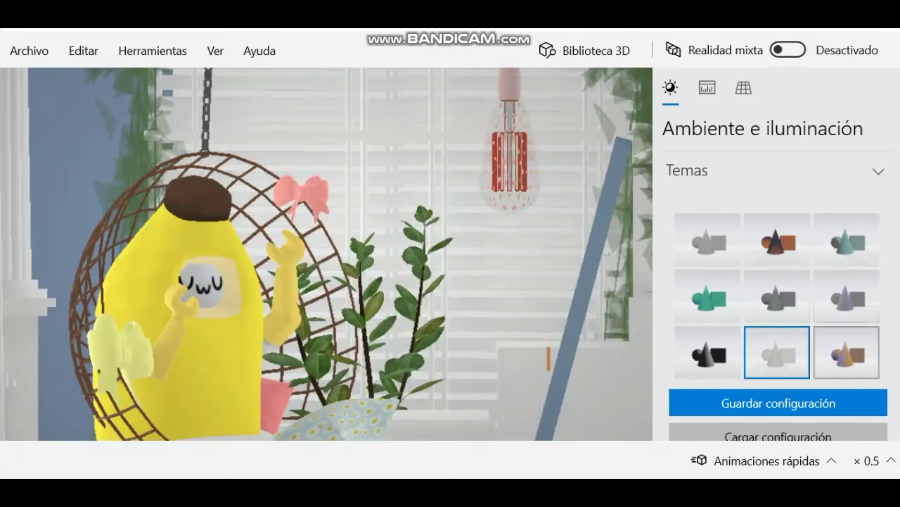
Step: Try the orange-and-purple lighting theme and rotate its light slightly clockwise
left_click(846, 352)
scroll(777, 296, "down", 5)
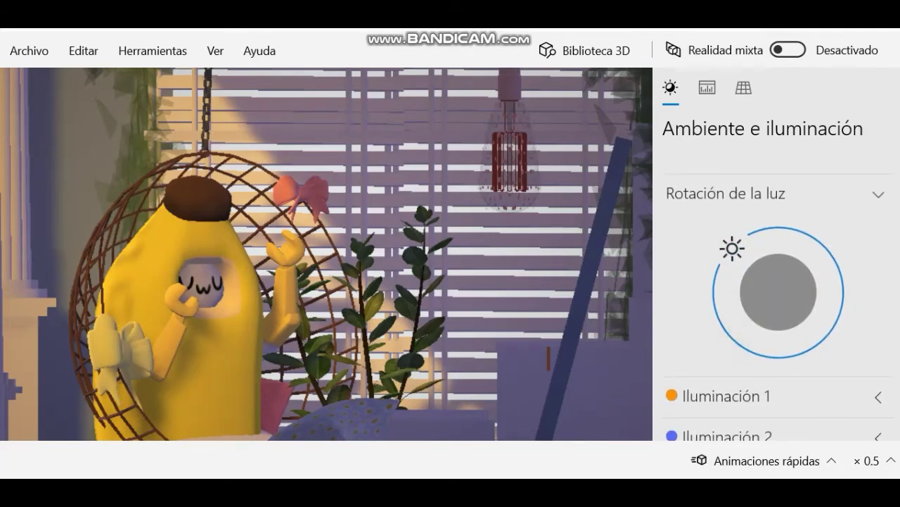
left_click_drag(727, 253, 767, 229)
scroll(778, 295, "up", 5)
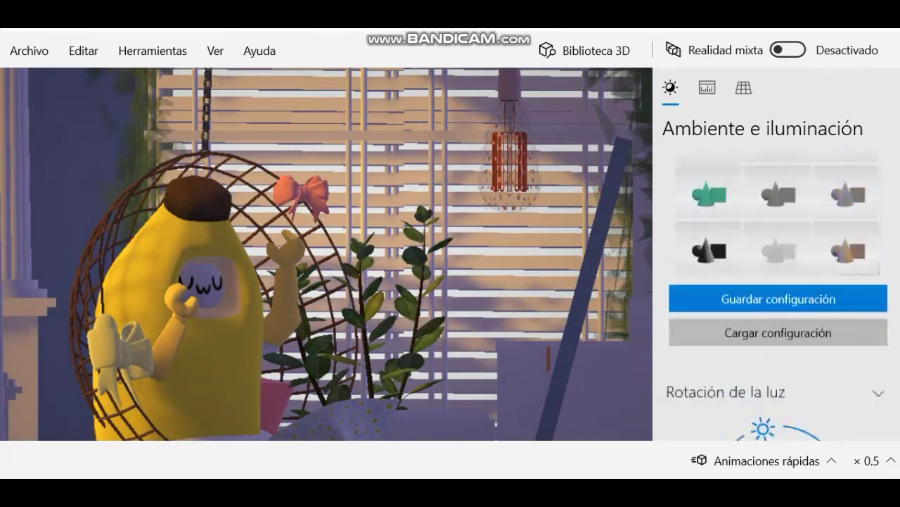
Step: Try the lighting theme with dark blue, pale yellow and orange-red lights, and rotate its light
left_click(781, 243)
scroll(777, 295, "down", 5)
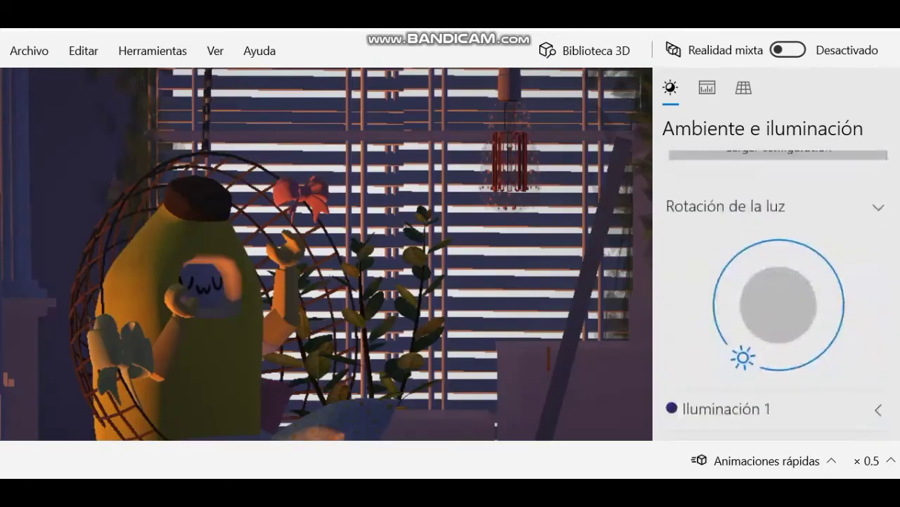
left_click_drag(797, 308, 804, 187)
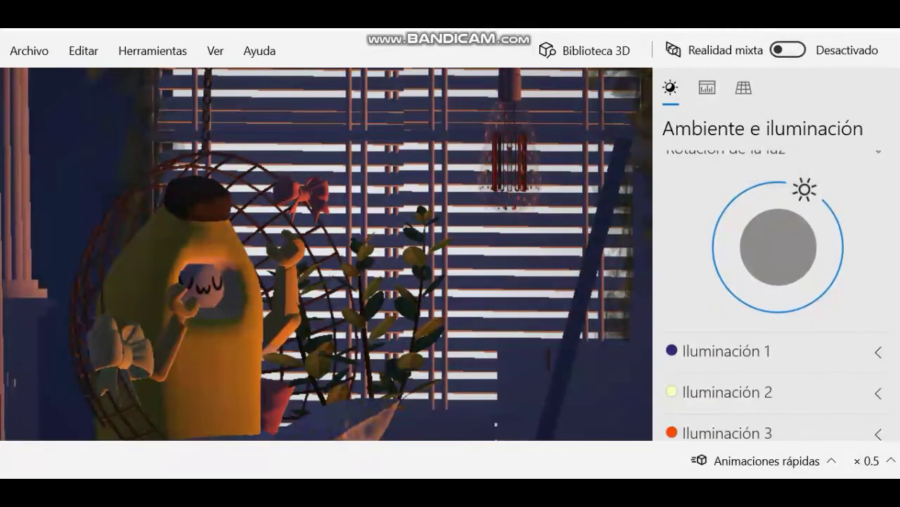
Step: Apply the lighting theme with pink and turquoise lights and rotate the light so pink falls across the blinds and the banana character
scroll(778, 296, "up", 5)
scroll(777, 296, "down", 5)
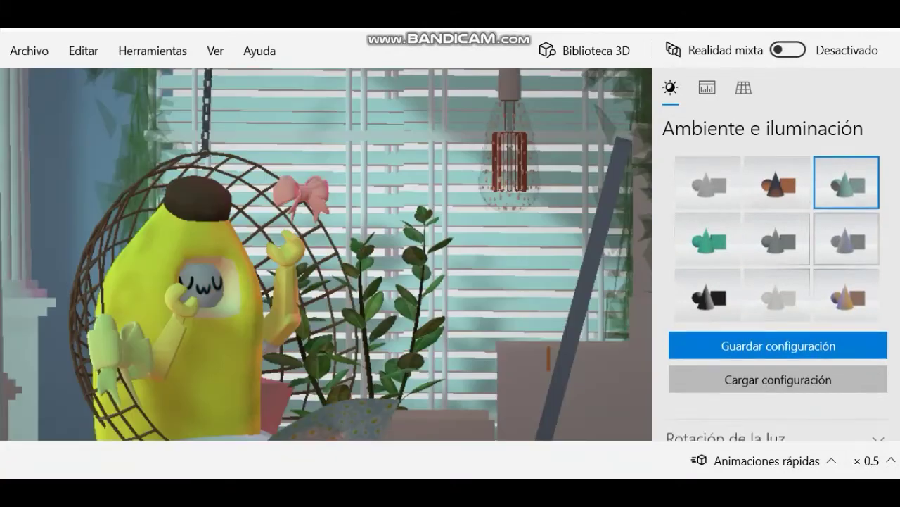
left_click_drag(788, 362, 744, 238)
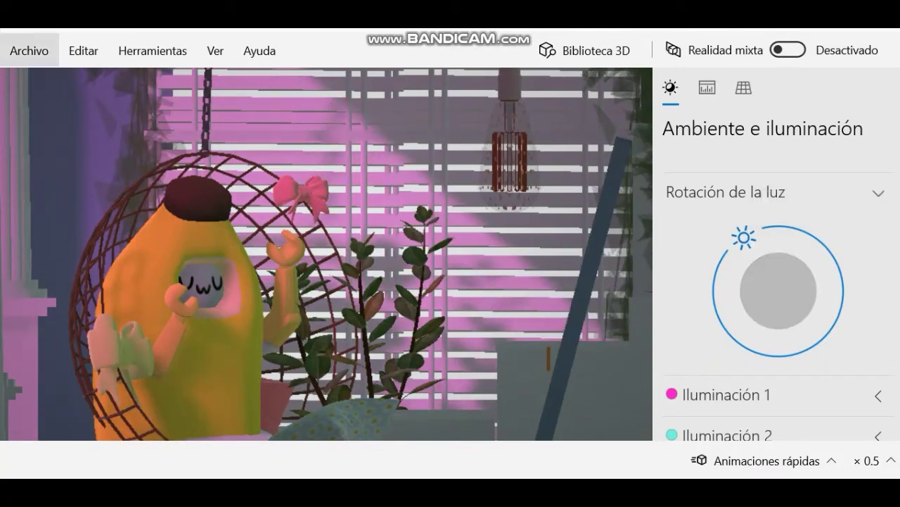
Step: Export the framed scene as the PNG image "tutorial" at 640 × 480 (4:3) with transparency in the gfx terminados folder
left_click(29, 51)
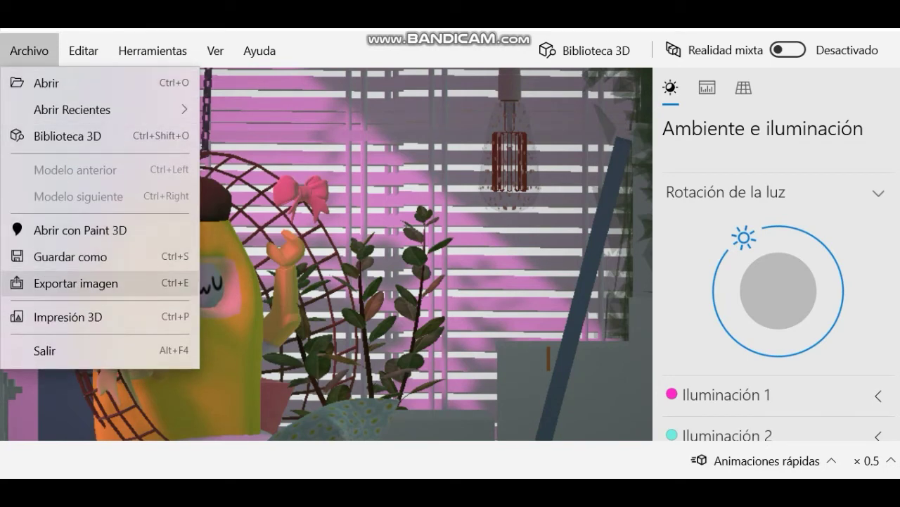
left_click(75, 283)
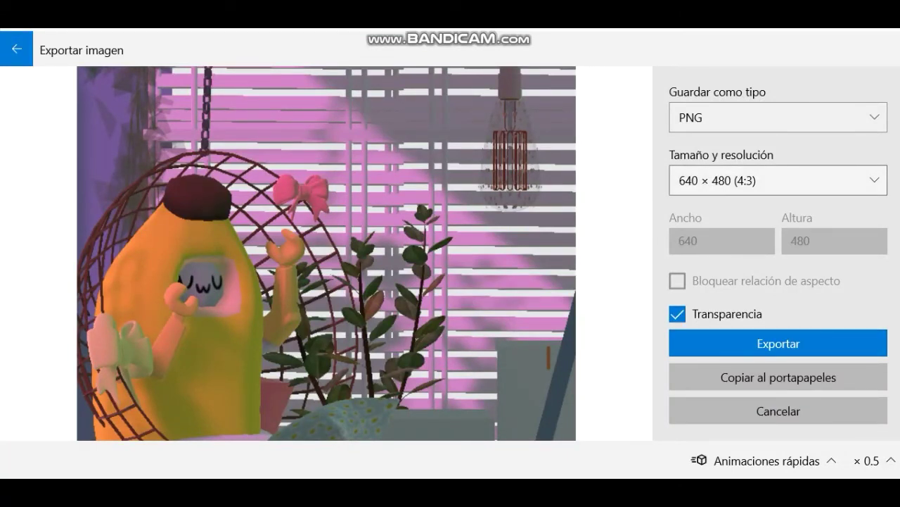
left_click(778, 180)
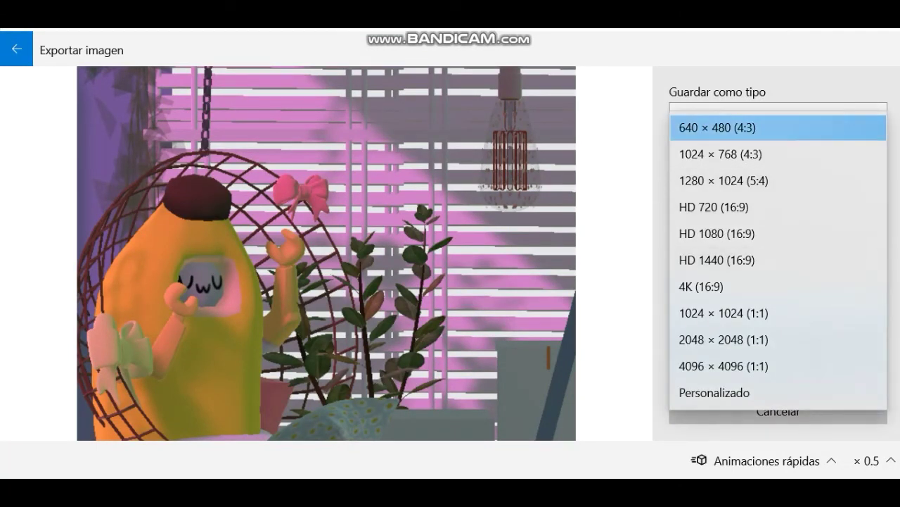
key("Escape")
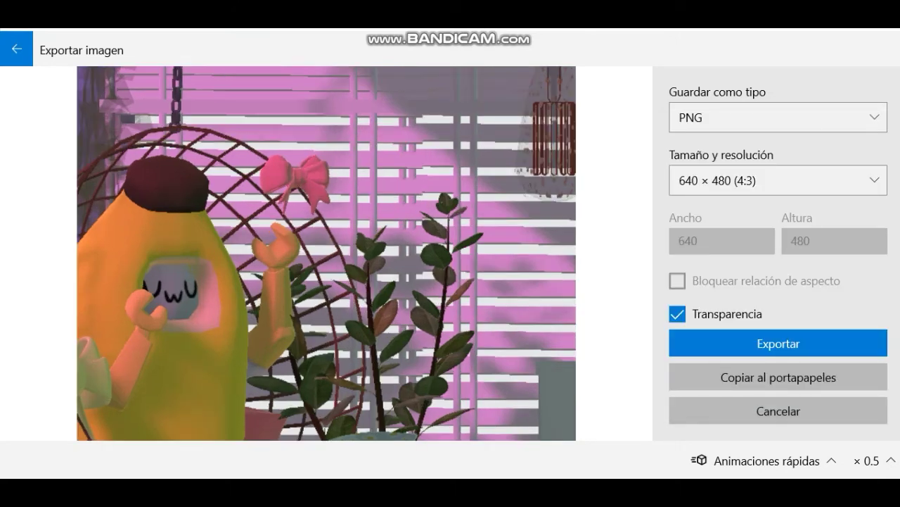
key("Return")
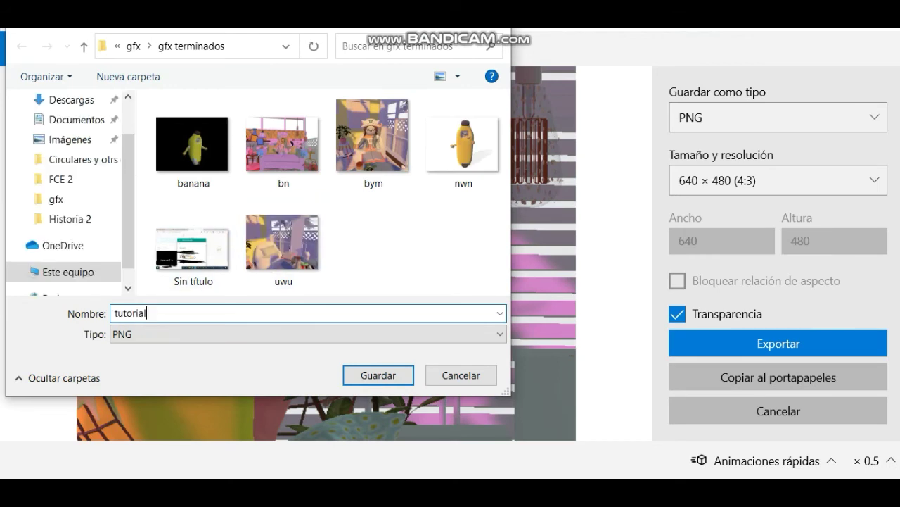
left_click(378, 375)
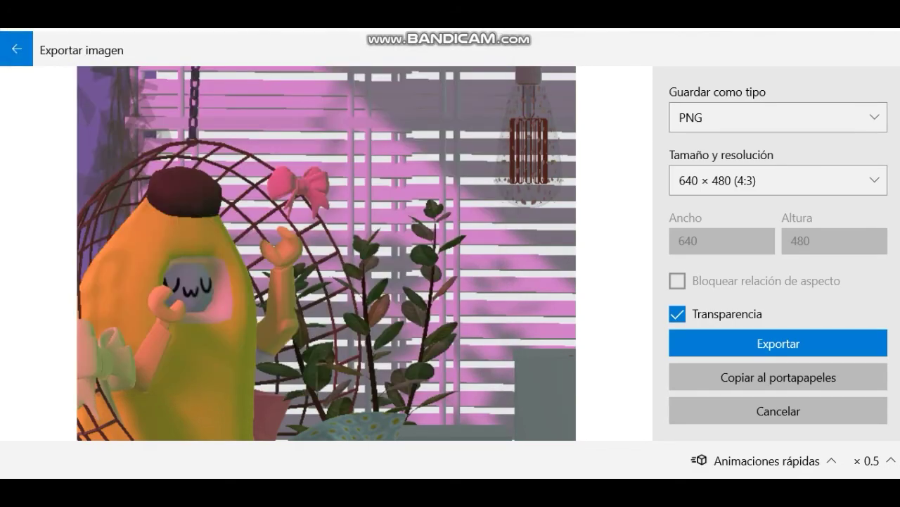